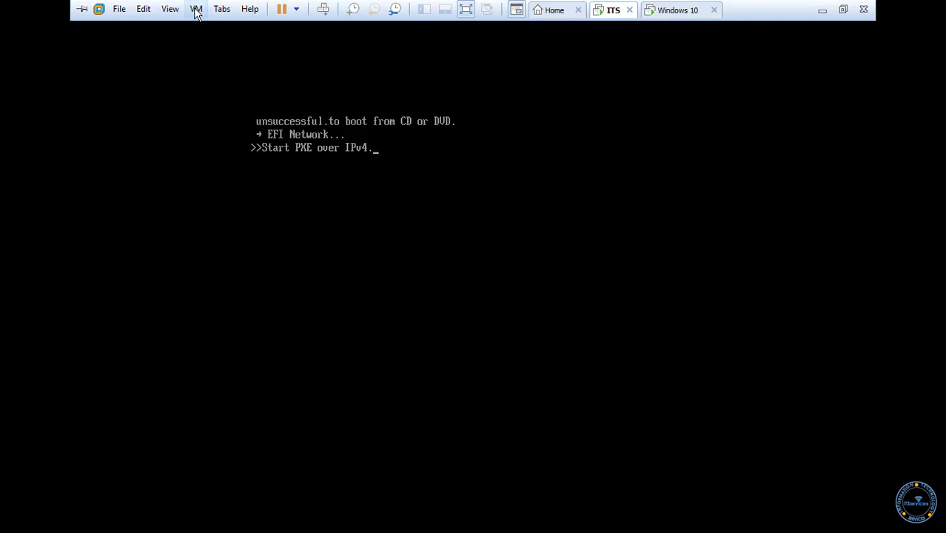
Step: Set the ITS virtual machine's CD/DVD (SATA) drive to use the ISO image D:\Test\BOX DIDIER\Sys\win10.iso
click(196, 9)
mouse_move(255, 49)
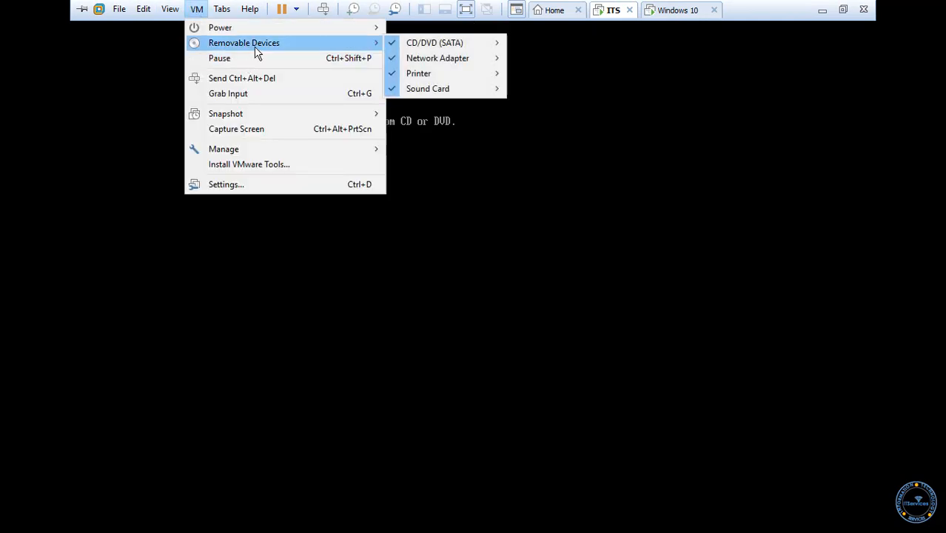
mouse_move(432, 47)
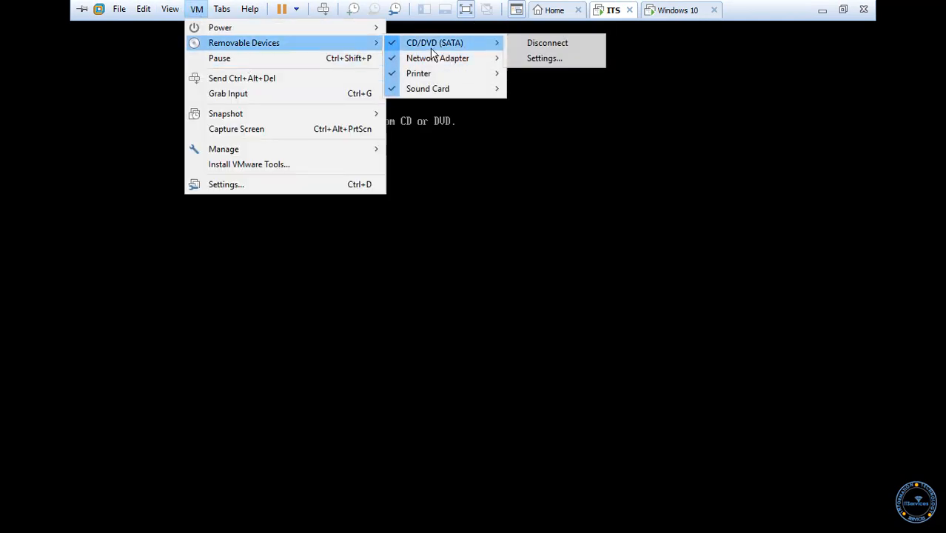
click(557, 61)
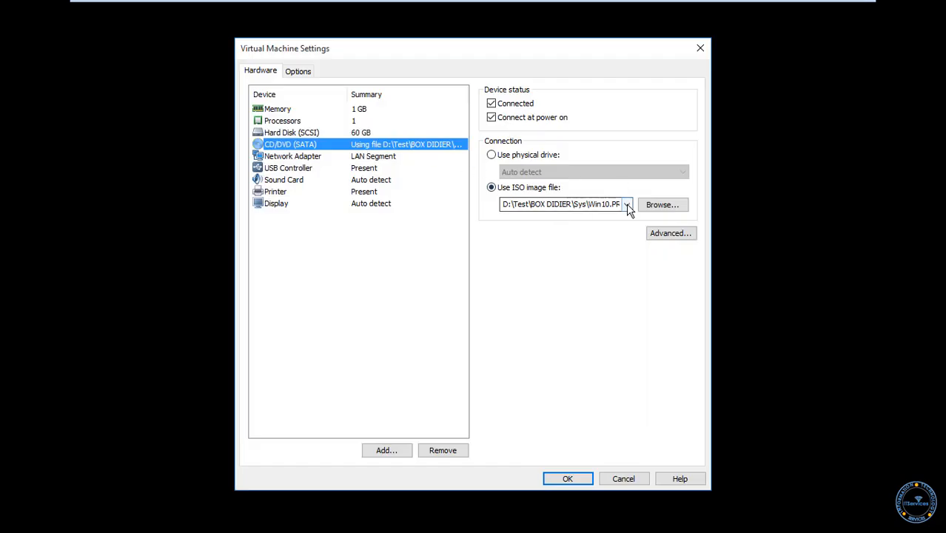
click(626, 204)
click(624, 250)
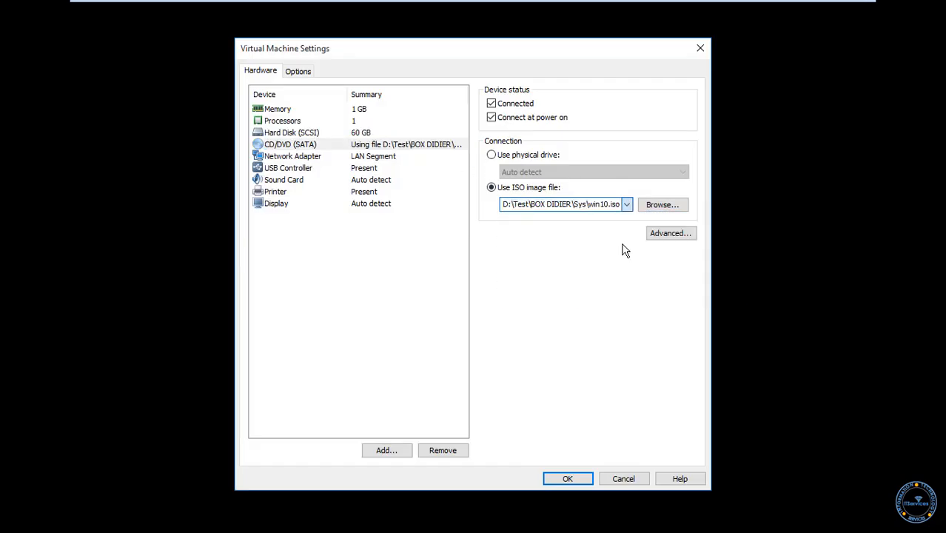
click(575, 479)
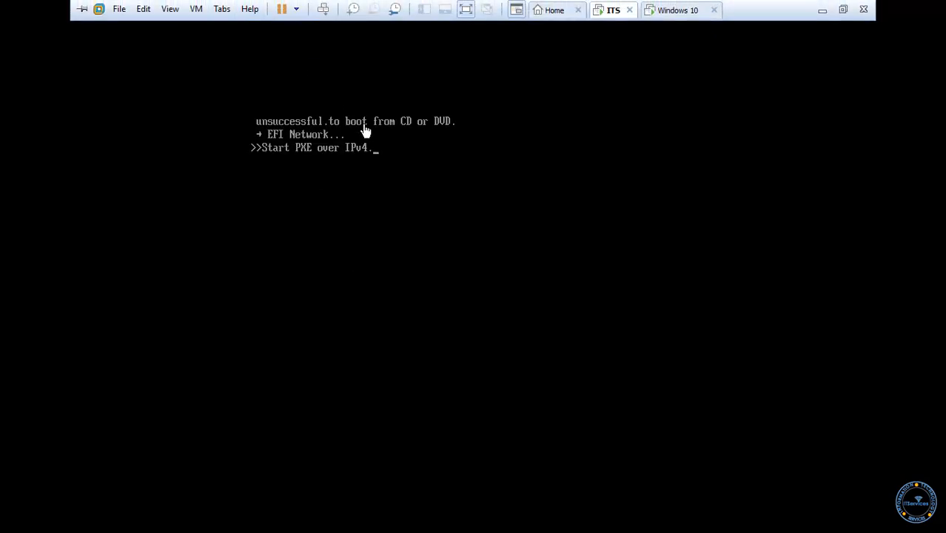
Step: Restart the virtual machine with Ctrl+Alt+Del and boot it from the CD/DVD image
click(325, 11)
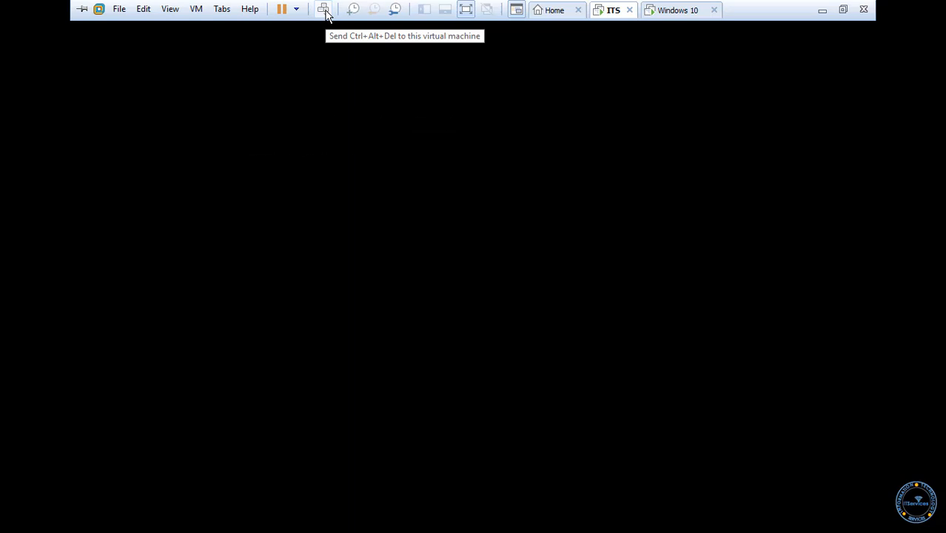
click(395, 219)
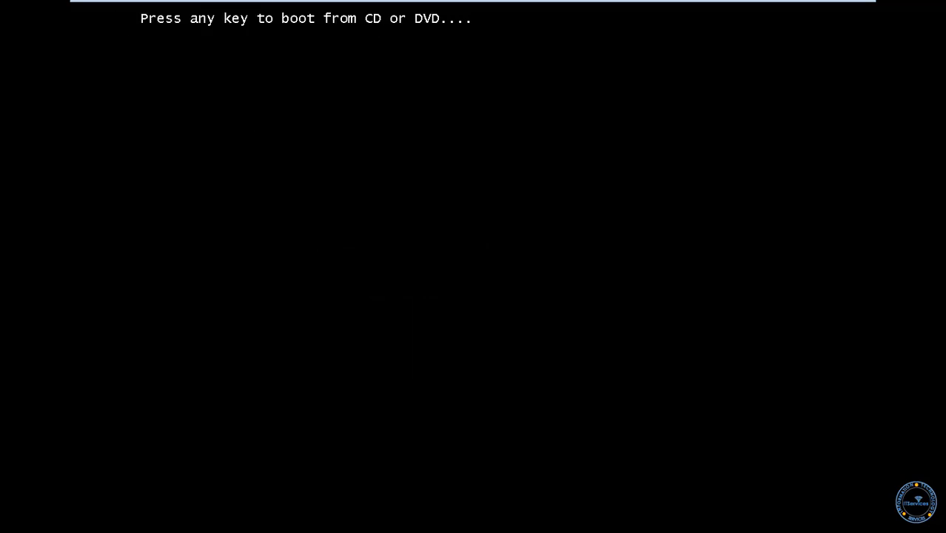
key(Return)
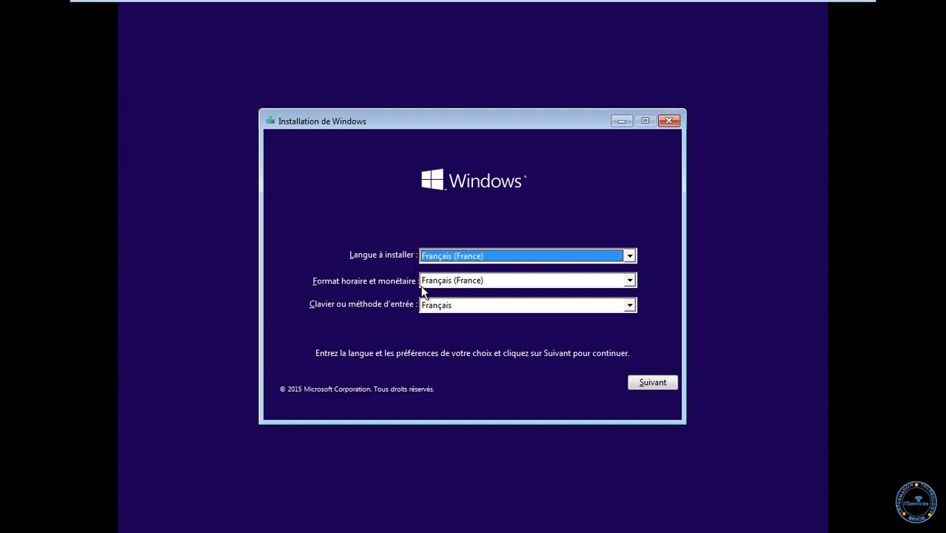
Step: Accept Français (France) as language and format with the Français keyboard, and start the Windows installation
click(665, 392)
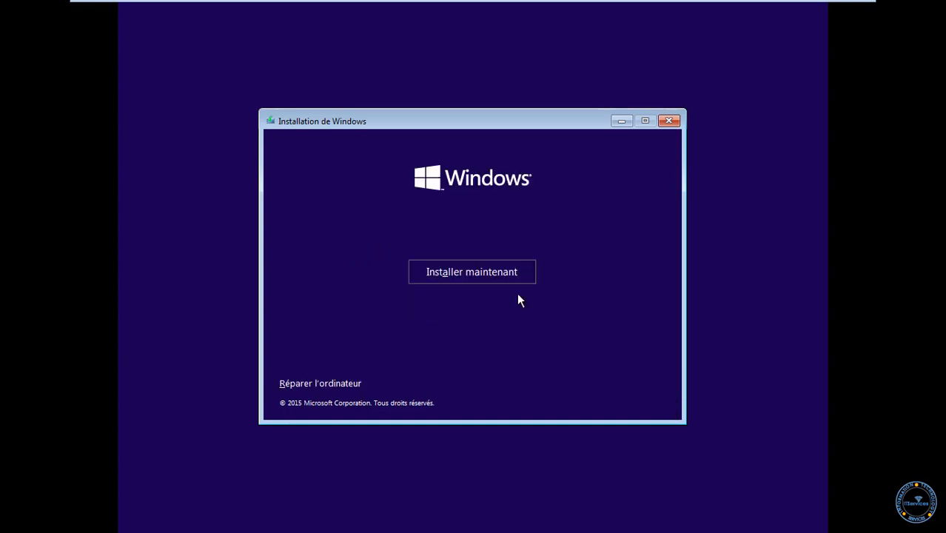
click(500, 271)
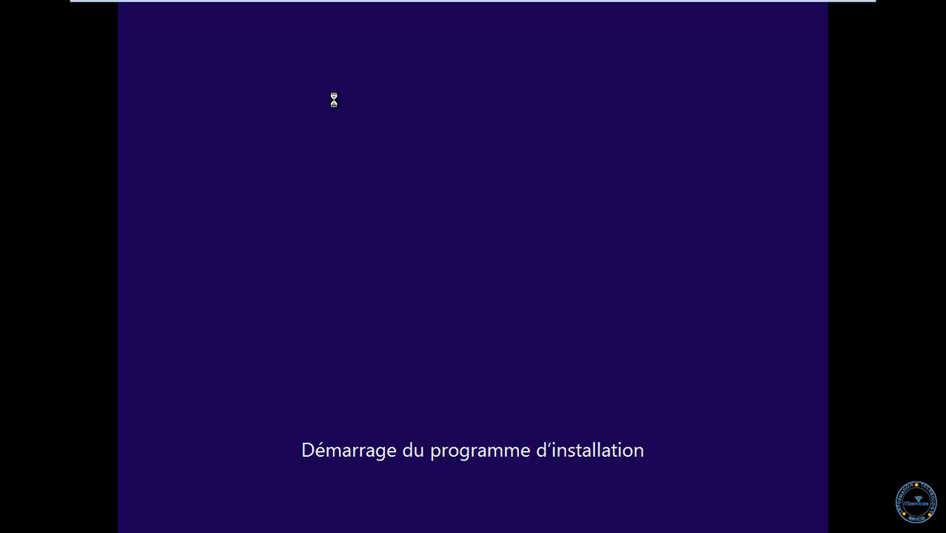
Step: Leave the virtual machine's full-screen mode and postpone the VMware Tools installation reminder
mouse_move(516, 6)
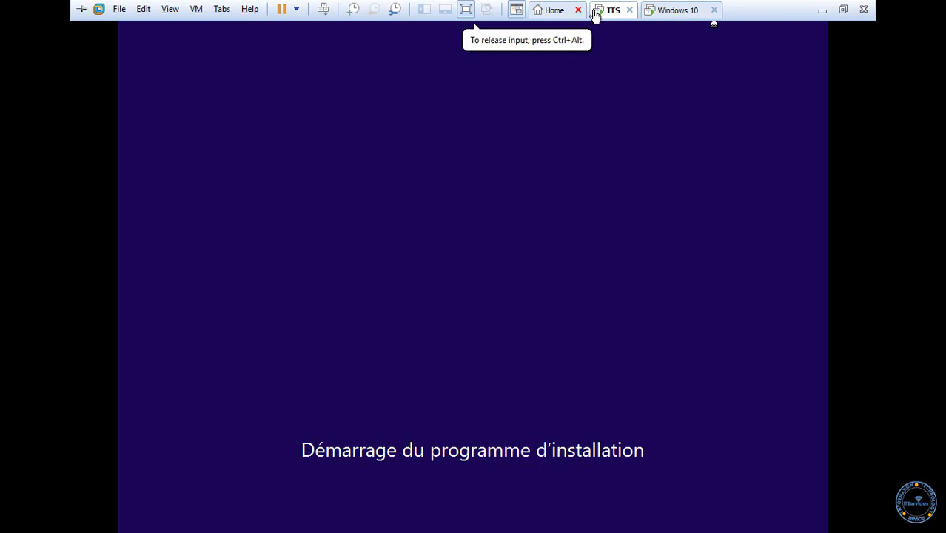
click(466, 9)
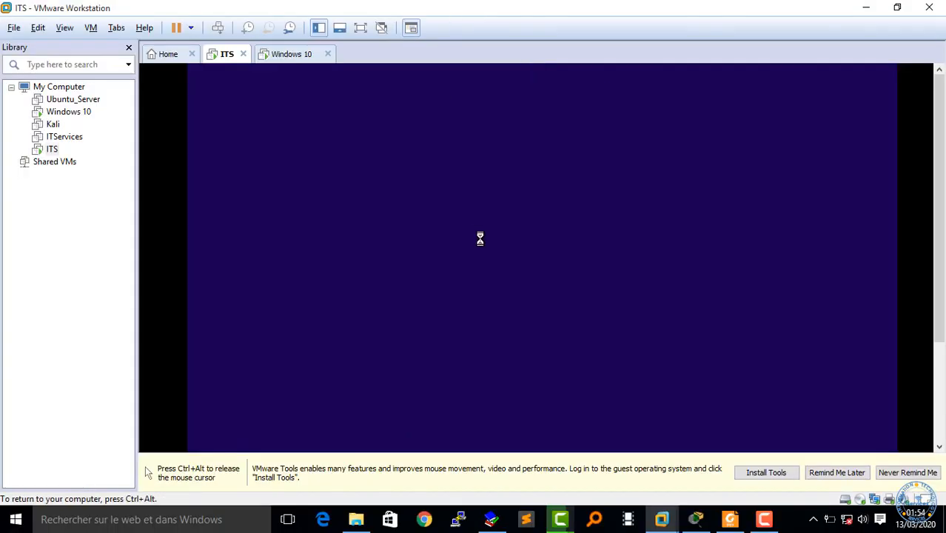
click(826, 474)
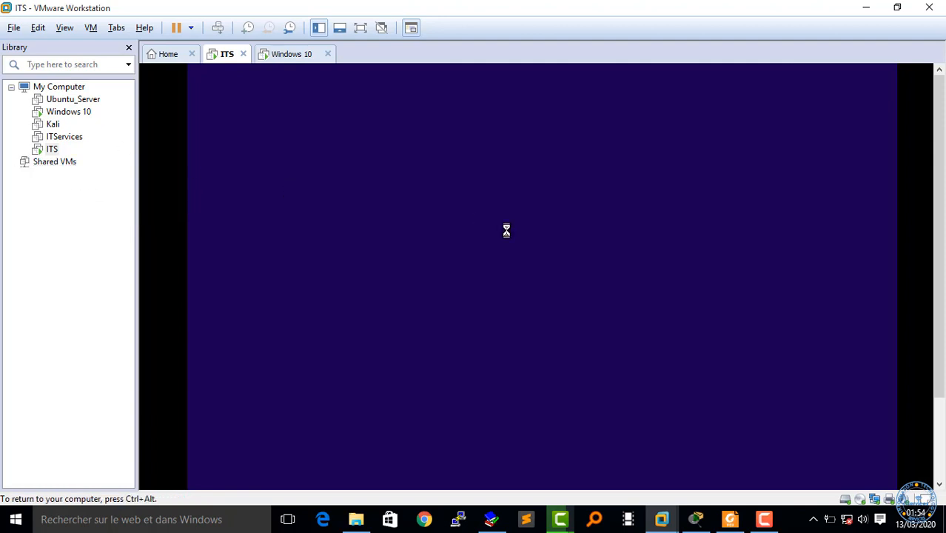
Step: Skip the product key entry in Windows setup and return the virtual machine to full-screen mode
click(939, 431)
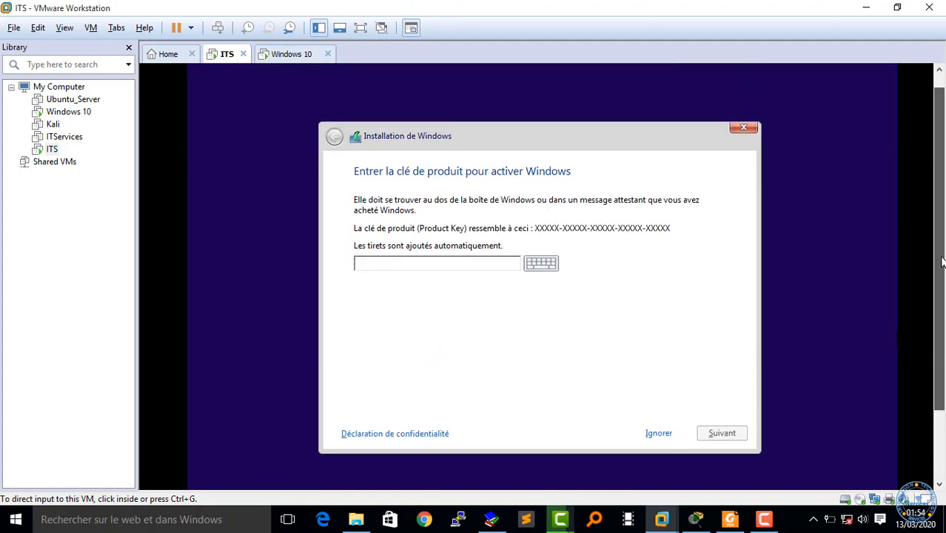
drag(942, 262, 943, 248)
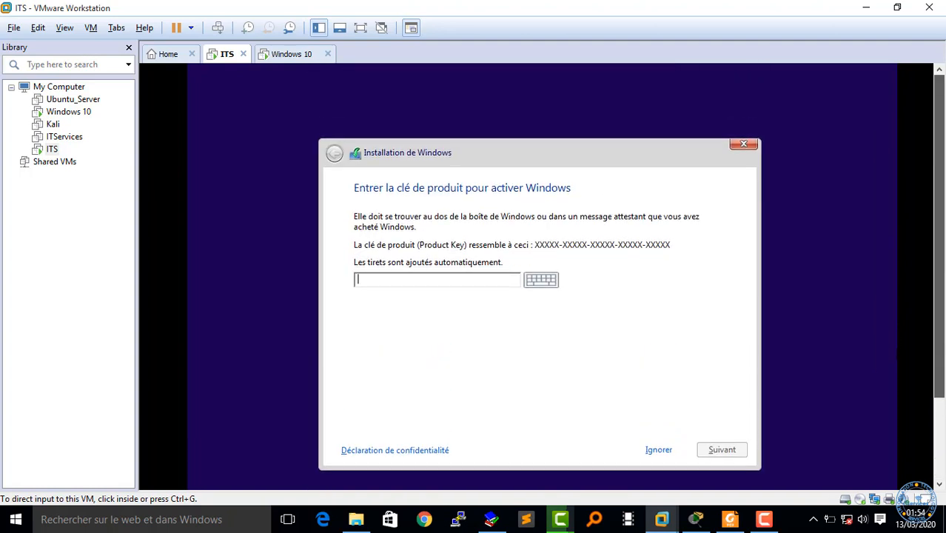
click(680, 452)
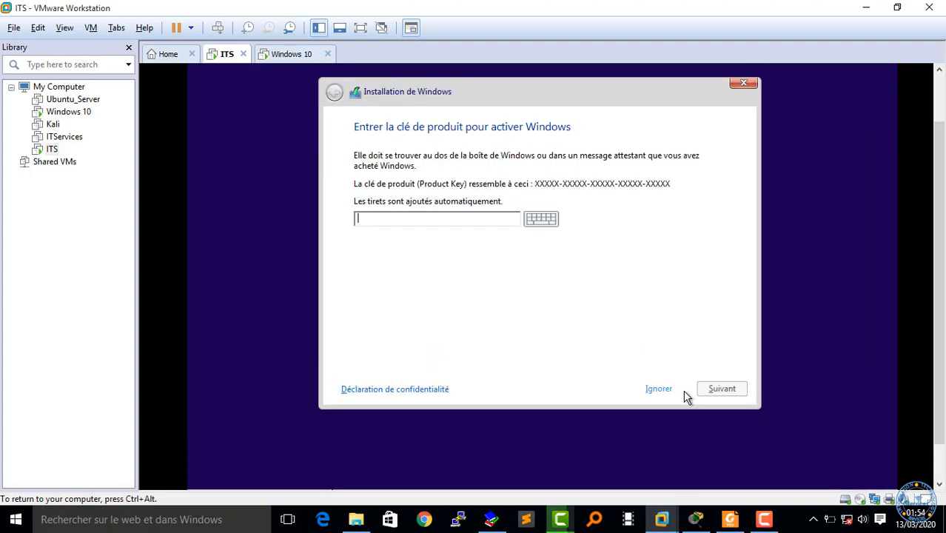
click(680, 390)
key(ctrl+alt)
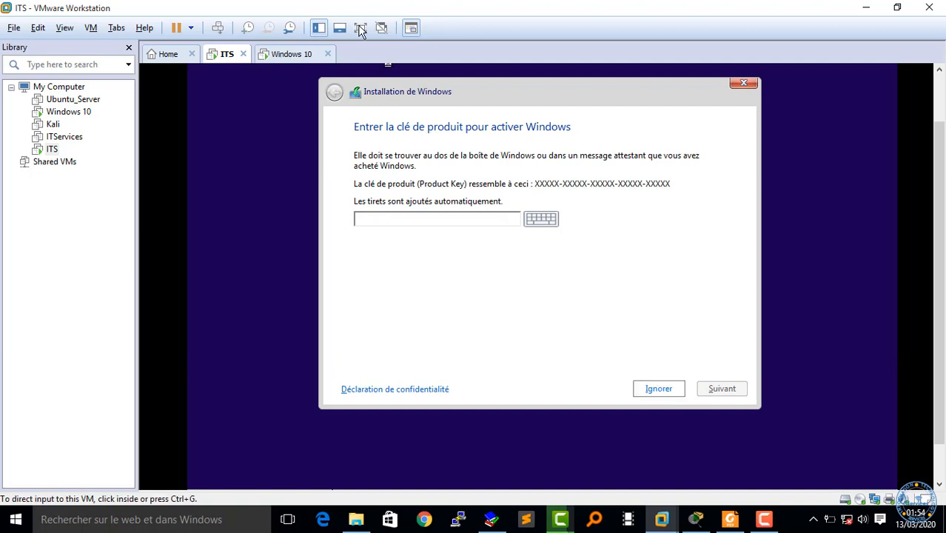
click(359, 27)
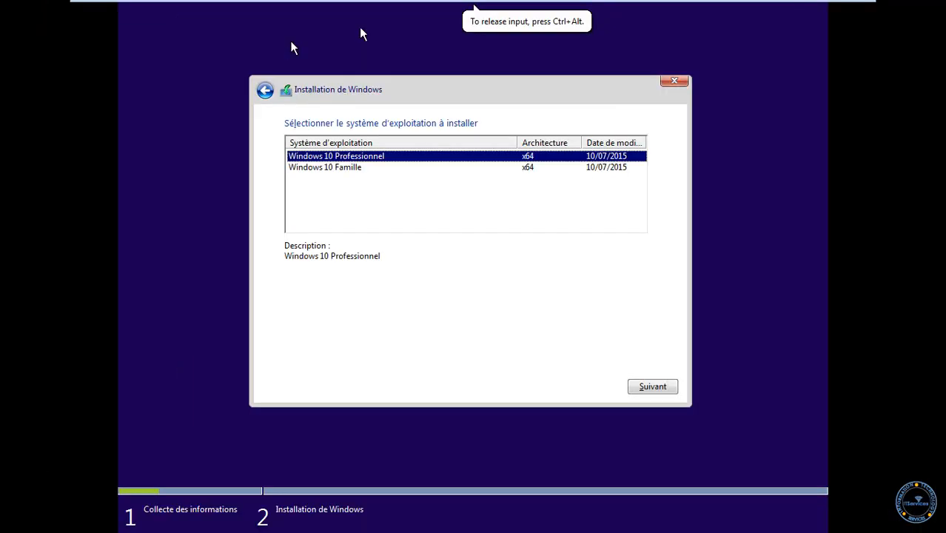
Step: Choose Windows 10 Professionnel x64 as the system to install and accept the licence terms
click(647, 391)
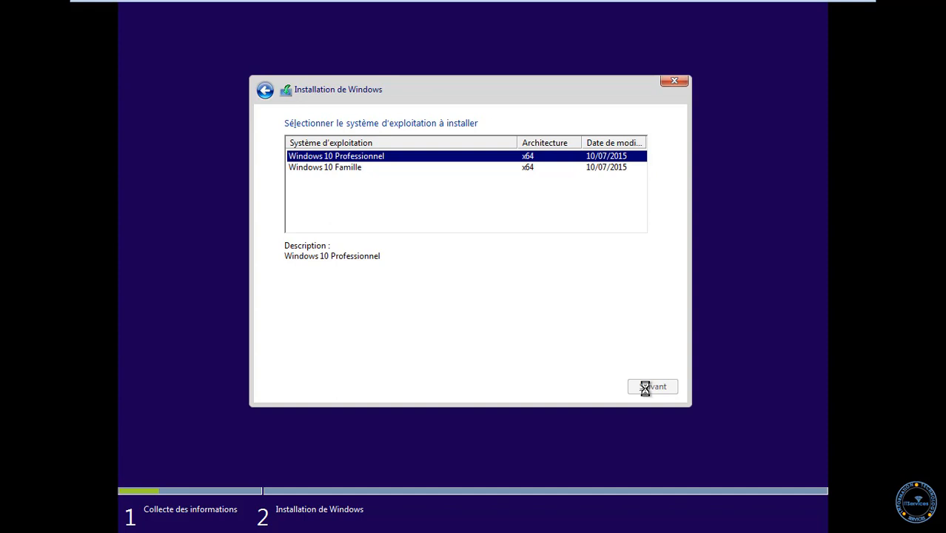
key(space)
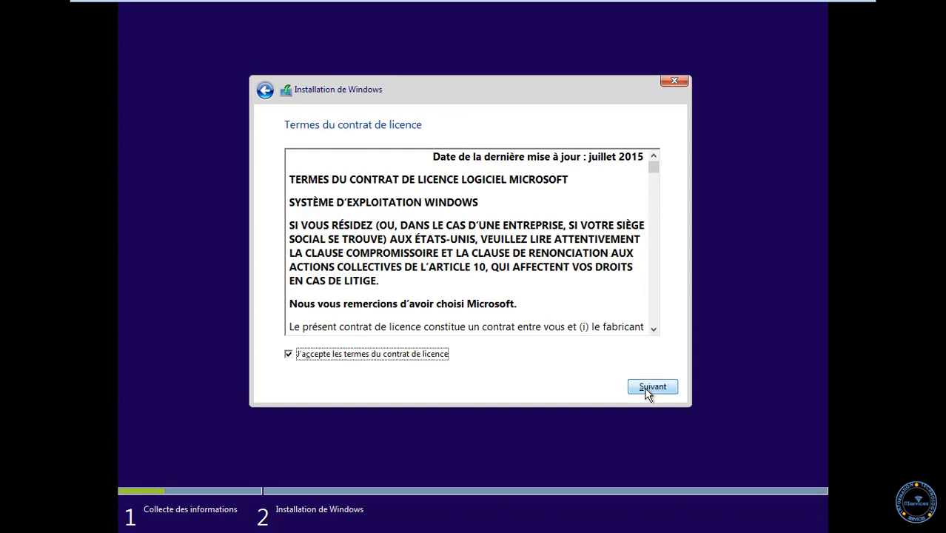
click(646, 391)
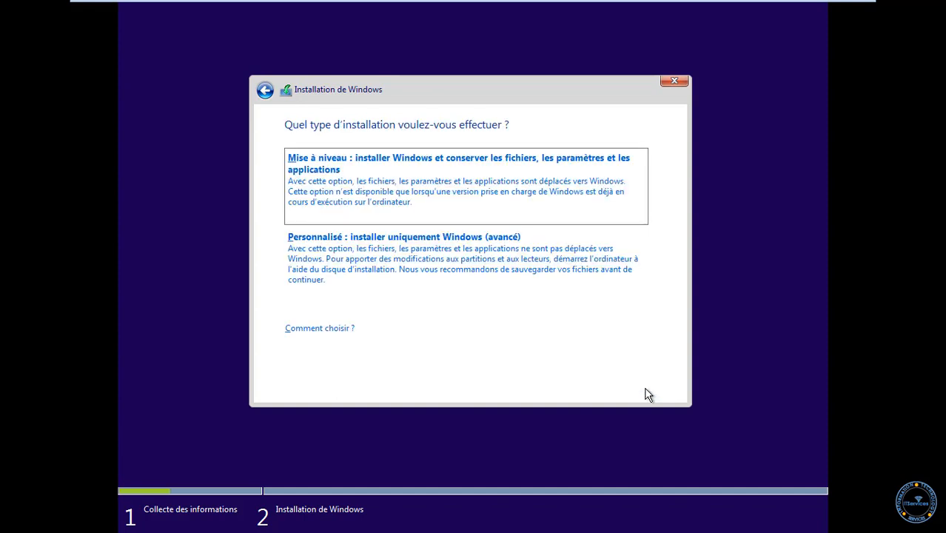
Step: Choose the custom (Personnalisé) installation type, going back once to review the installation type options
key(Down)
key(Return)
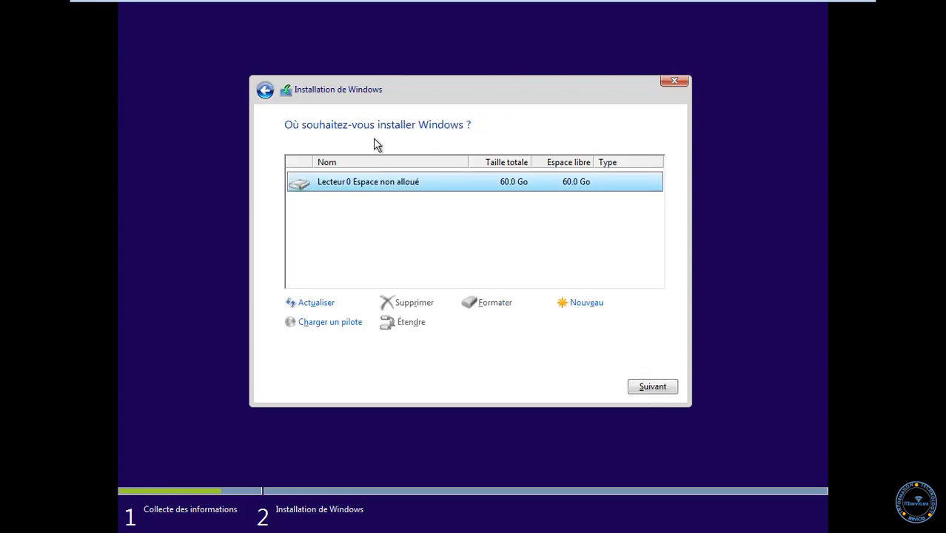
click(265, 92)
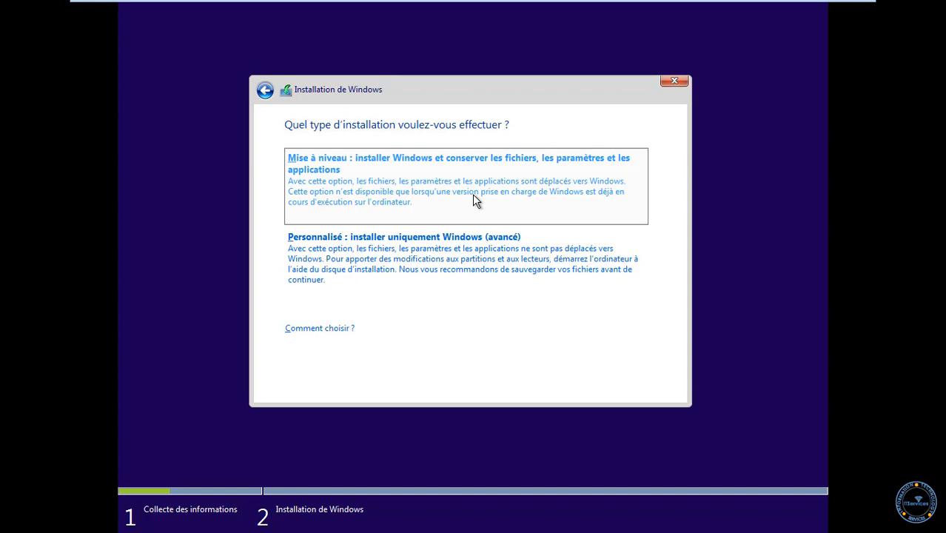
click(460, 272)
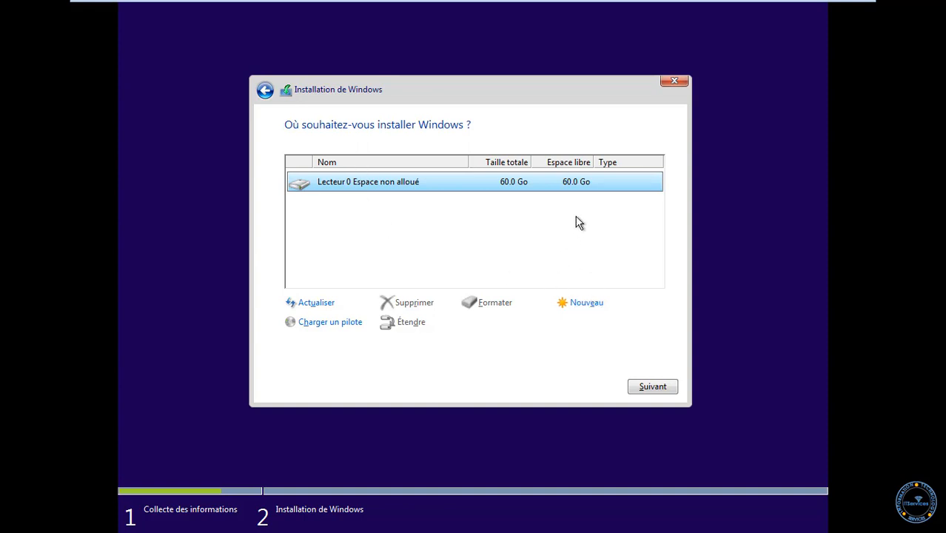
Step: Create a 30000 MB partition in the unallocated space of Lecteur 0, allowing the additional system partitions
click(585, 304)
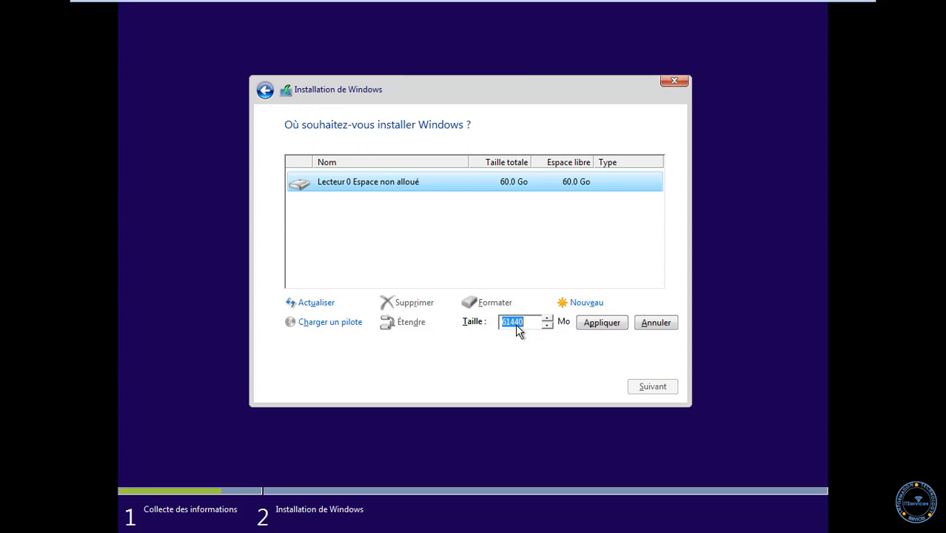
text(30000)
click(581, 324)
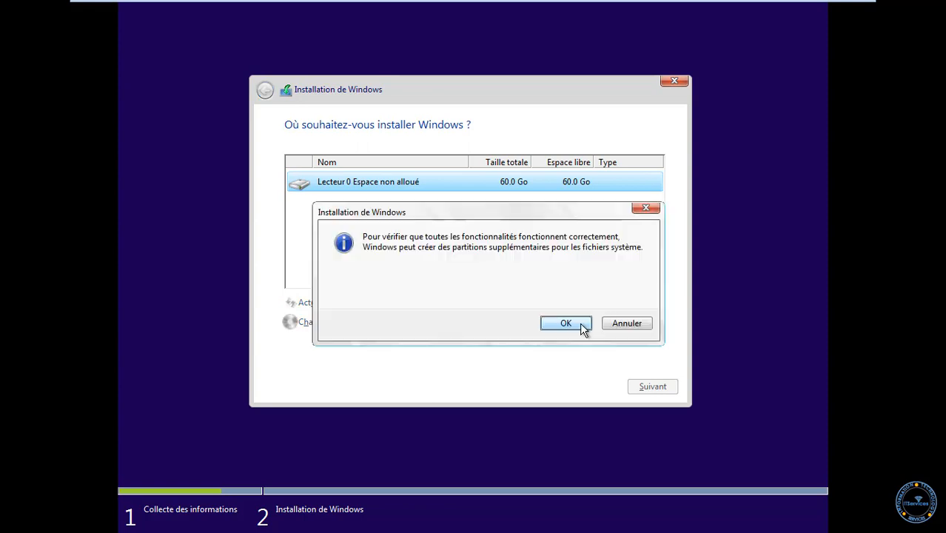
click(566, 324)
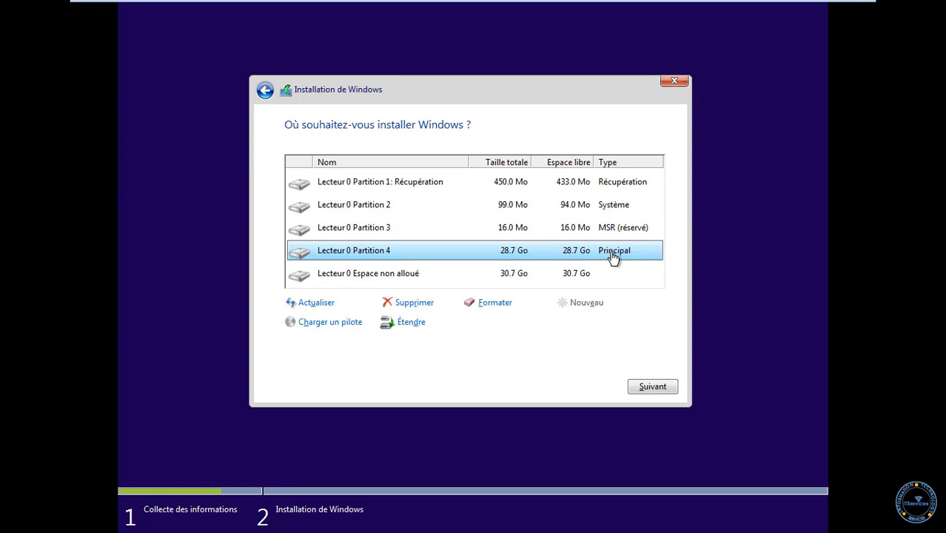
Step: Compare the primary partition with the unallocated space, then start installing Windows on Lecteur 0 Partition 4
click(510, 283)
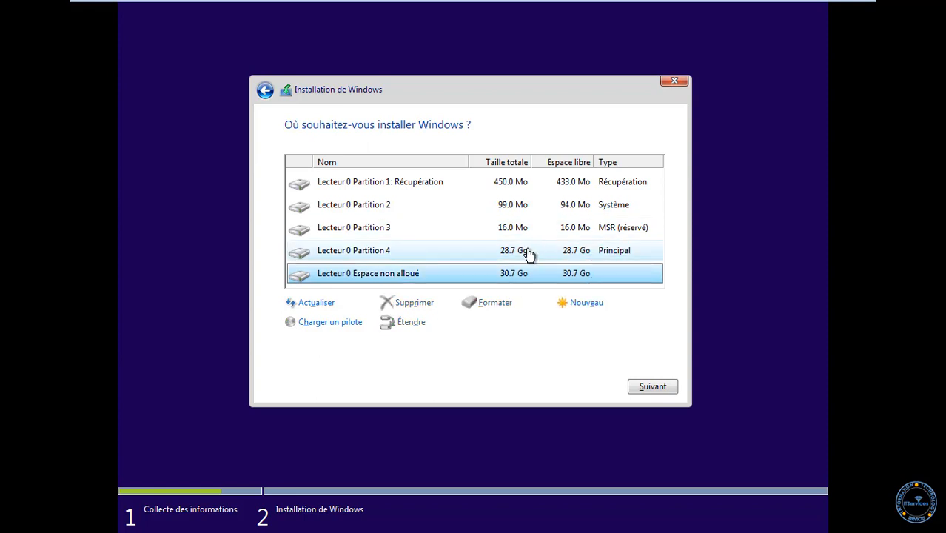
click(528, 256)
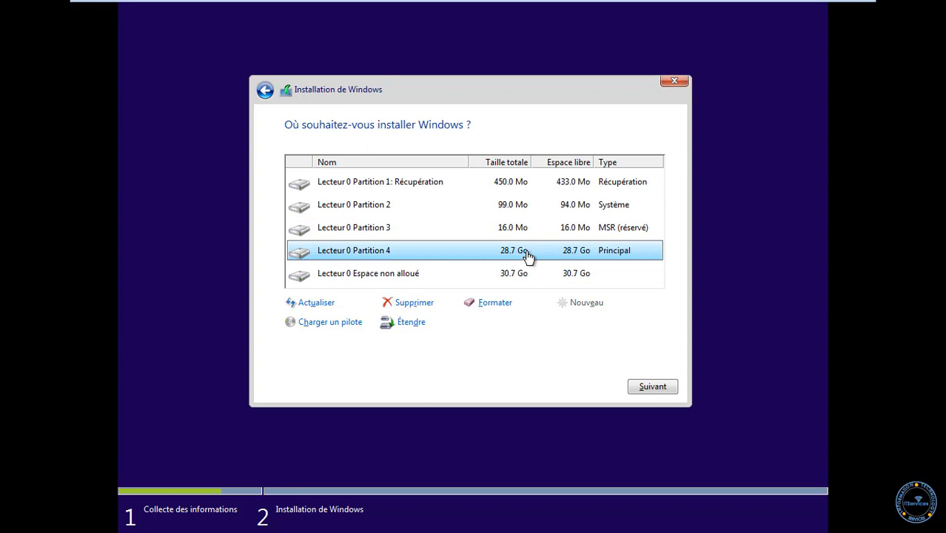
click(524, 277)
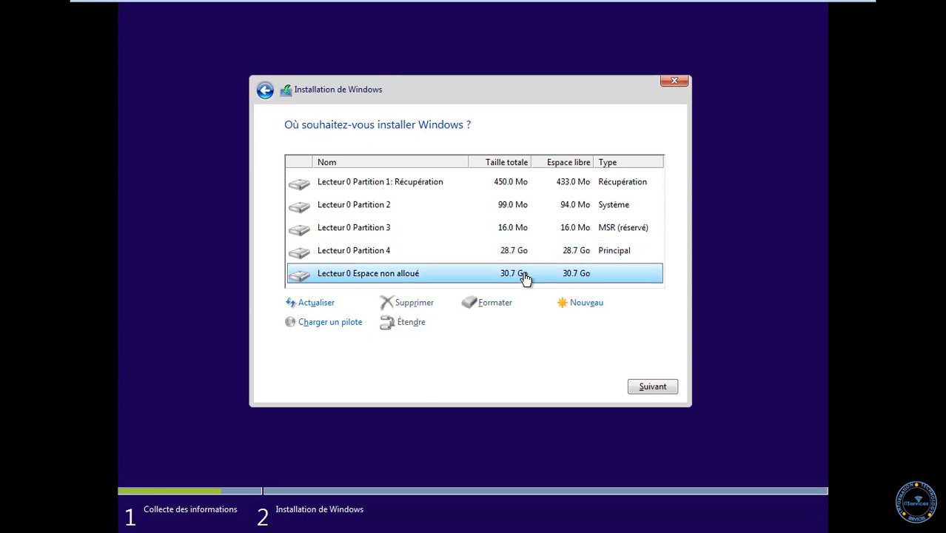
click(517, 259)
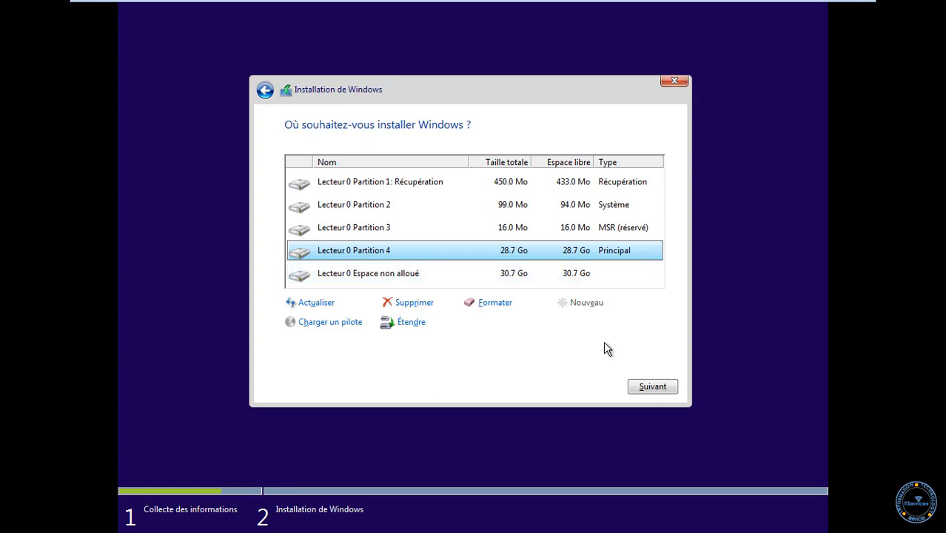
click(649, 386)
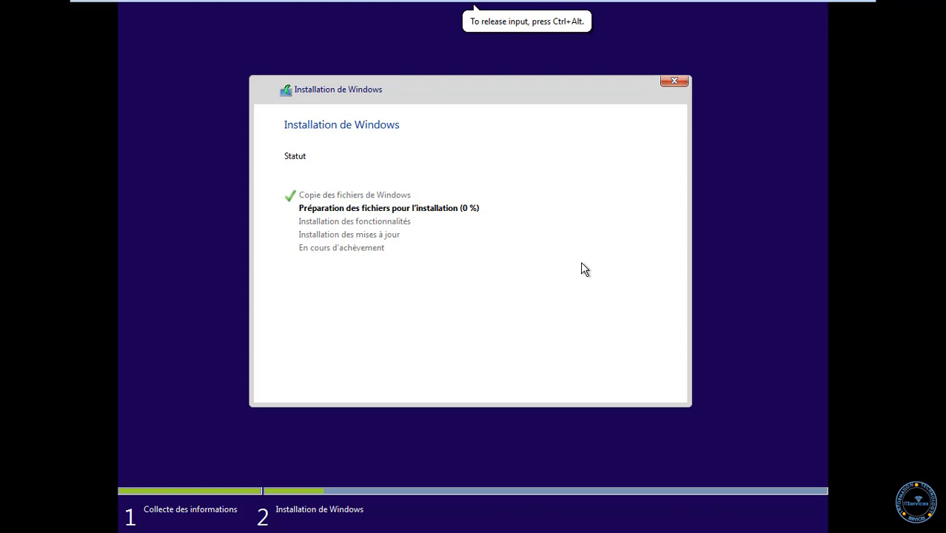
mouse_move(755, 4)
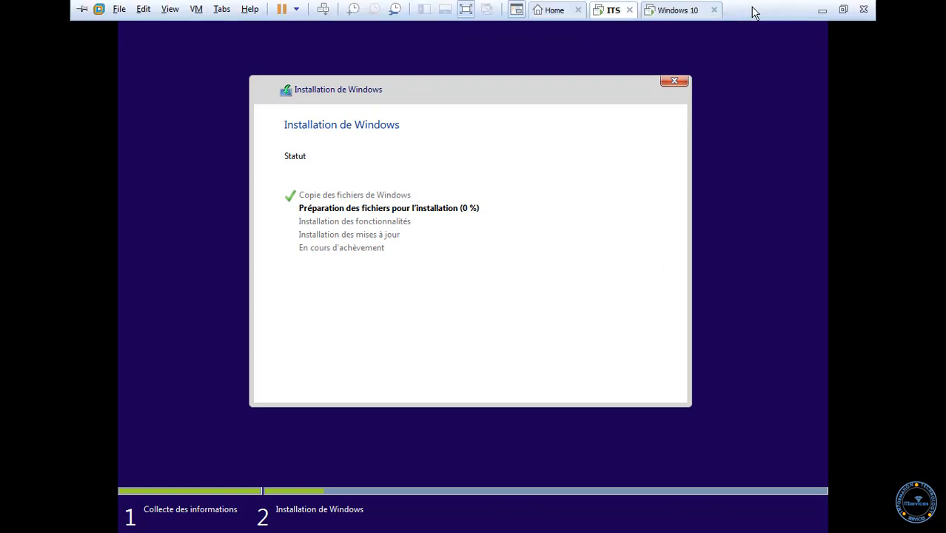
key(super)
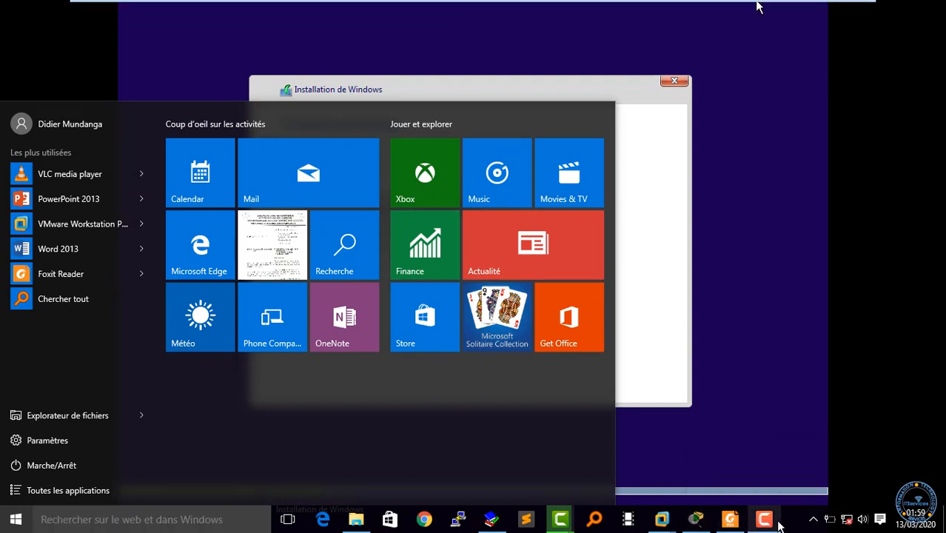
click(764, 519)
click(877, 461)
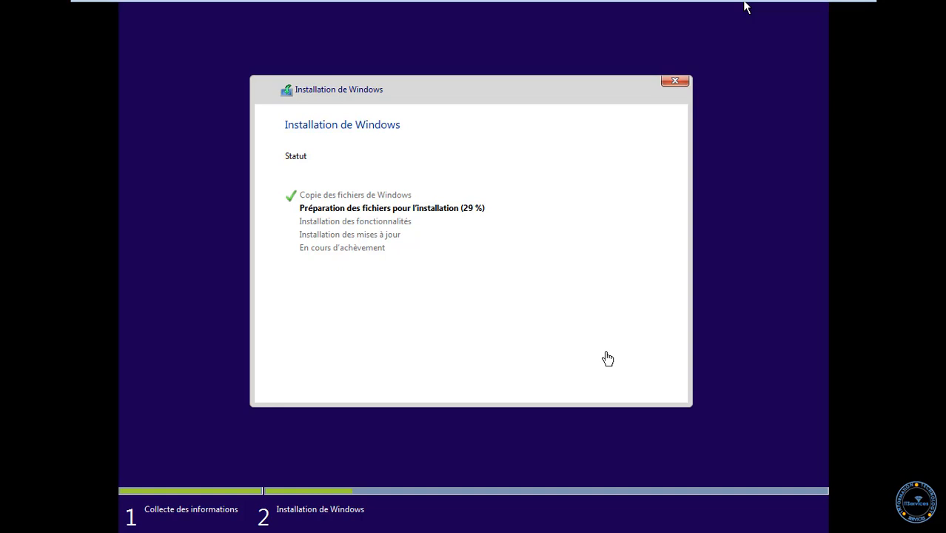
key(super)
key(super)
key(super)
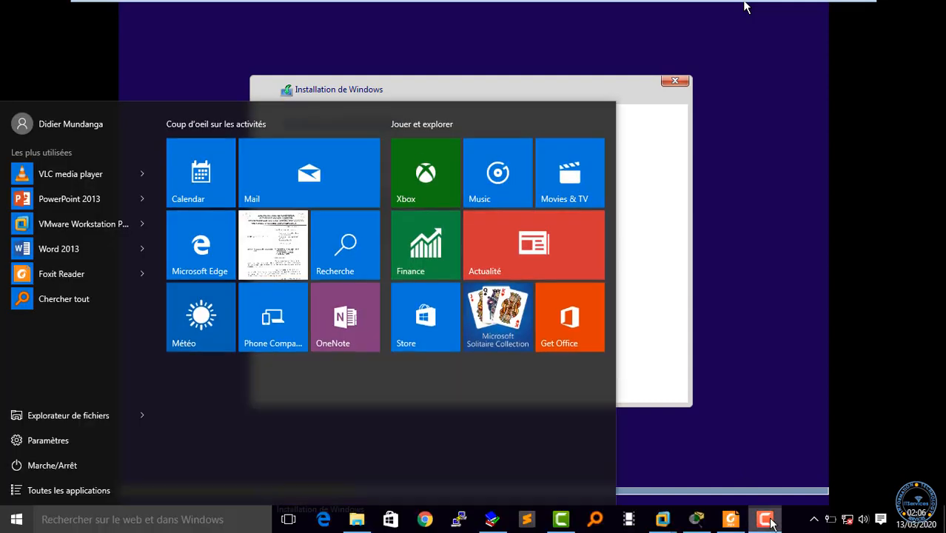
click(767, 520)
click(876, 455)
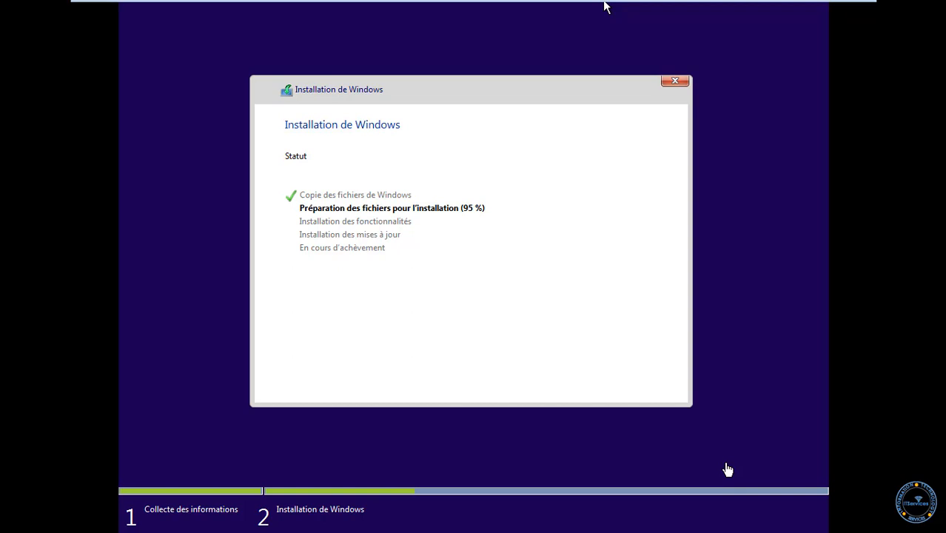
Step: Take the ITS virtual machine out of full-screen mode while Windows Setup continues
click(604, 6)
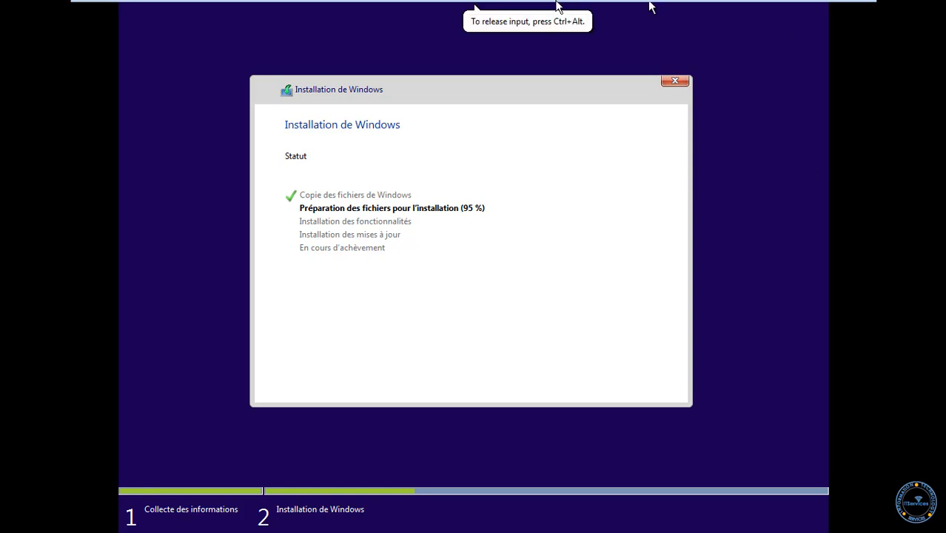
mouse_move(501, 10)
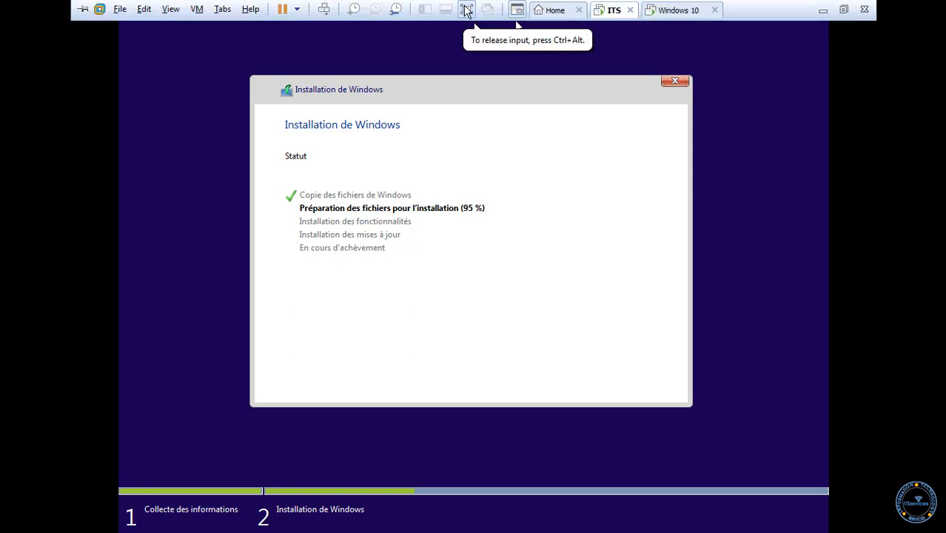
click(464, 9)
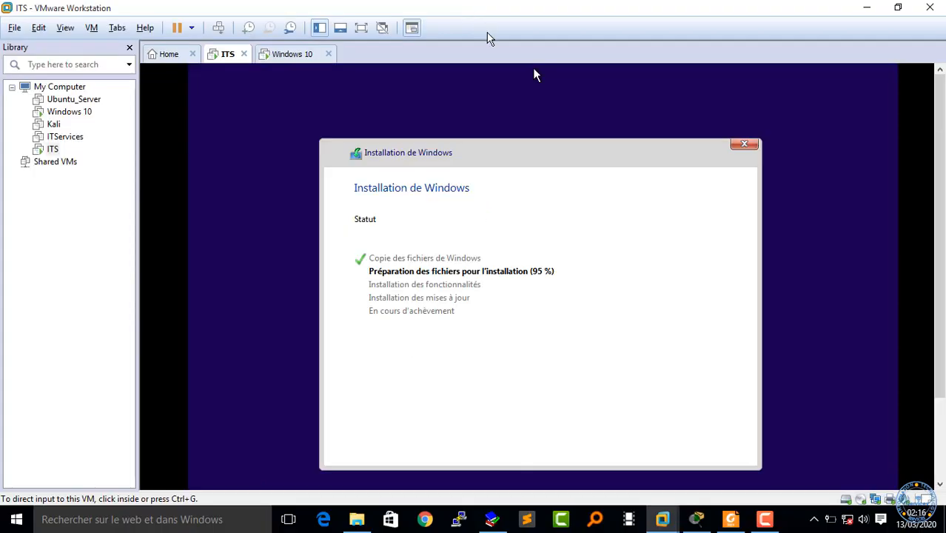
click(592, 188)
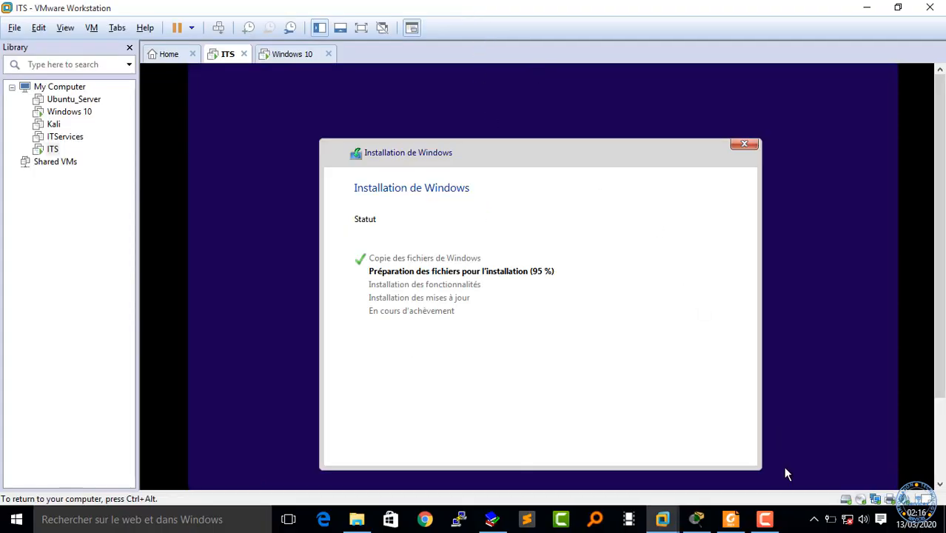
key(ctrl+alt)
click(815, 520)
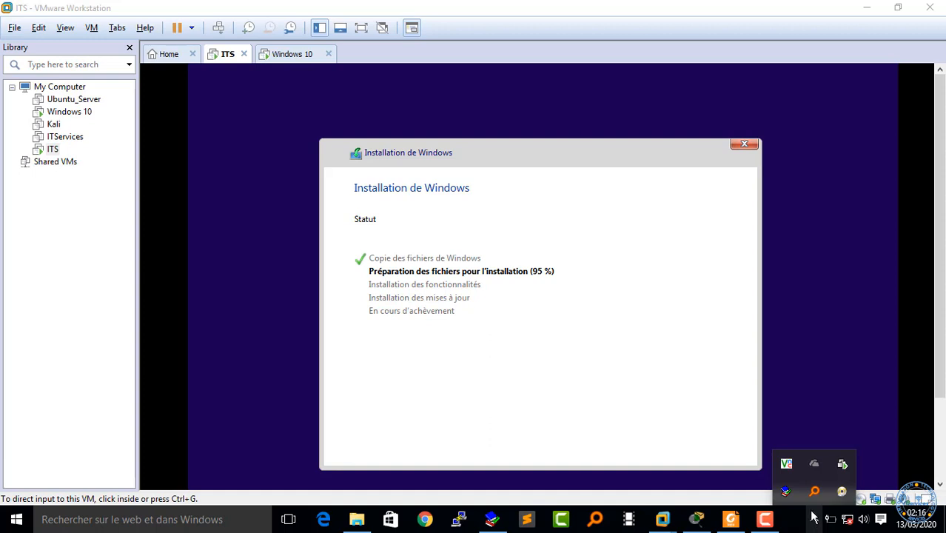
click(813, 334)
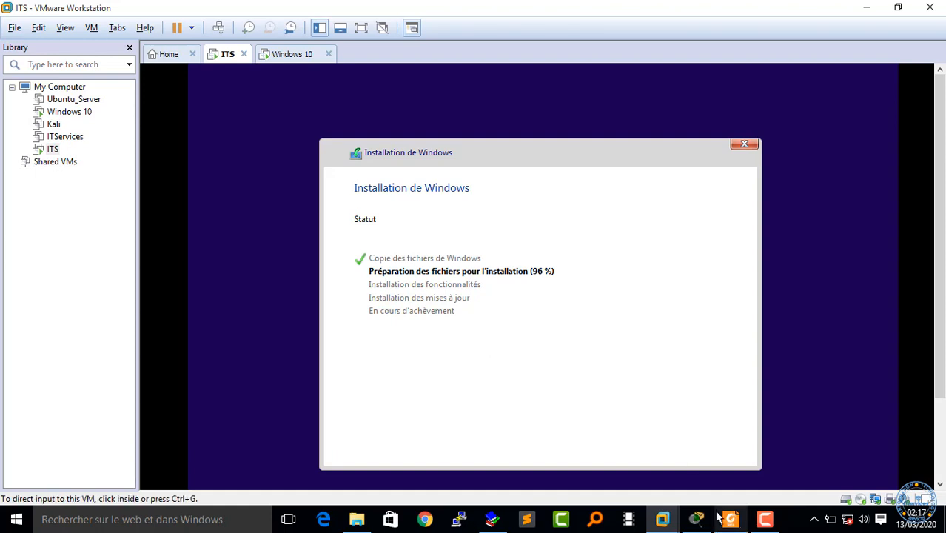
click(770, 524)
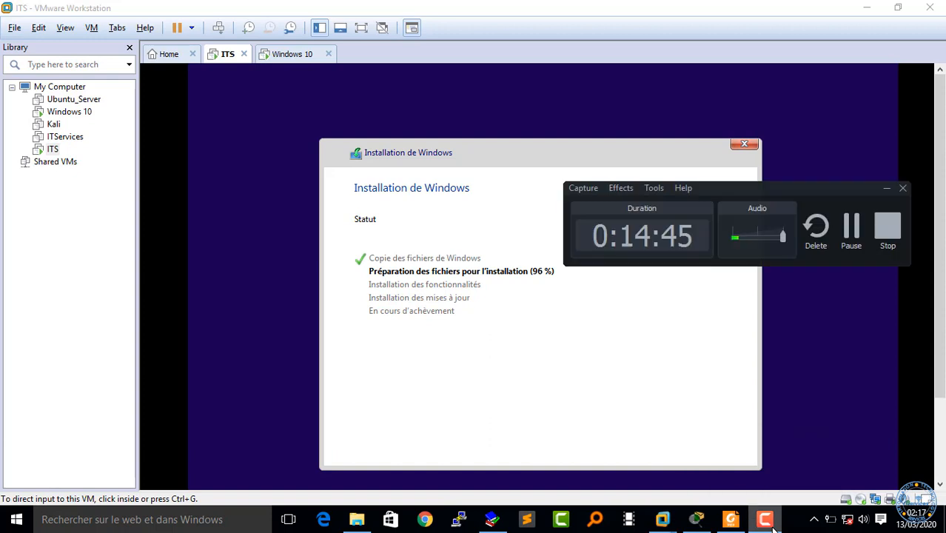
click(850, 237)
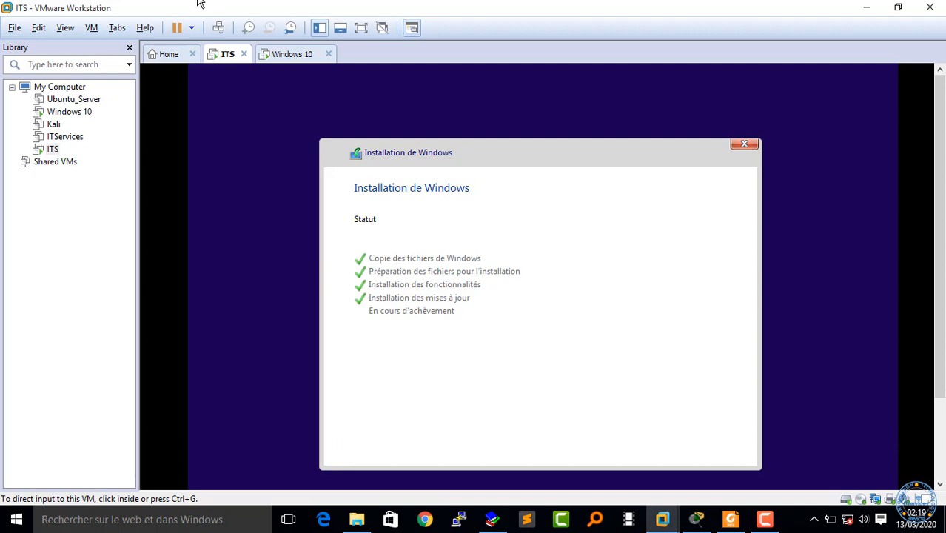
Step: Show the ITS virtual machine in full screen and restart it immediately to continue the Windows installation
click(361, 31)
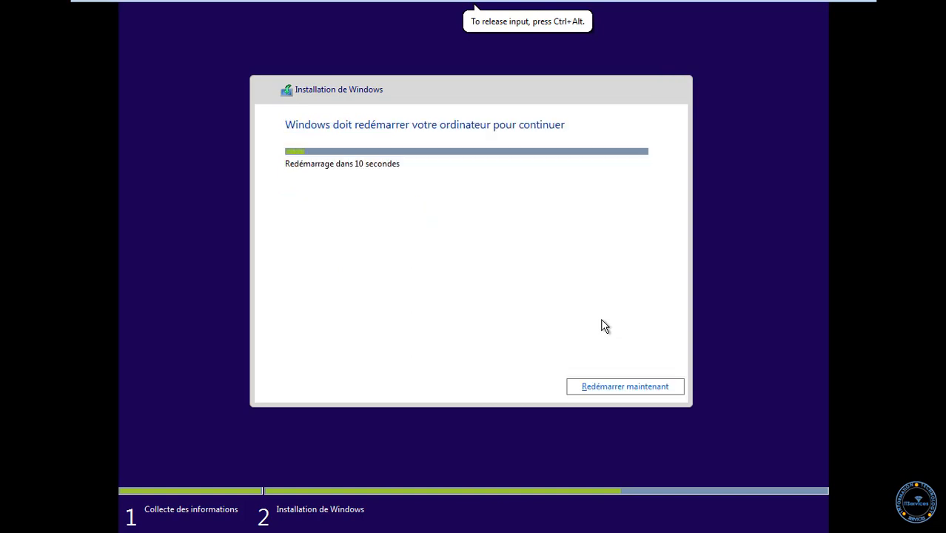
click(635, 385)
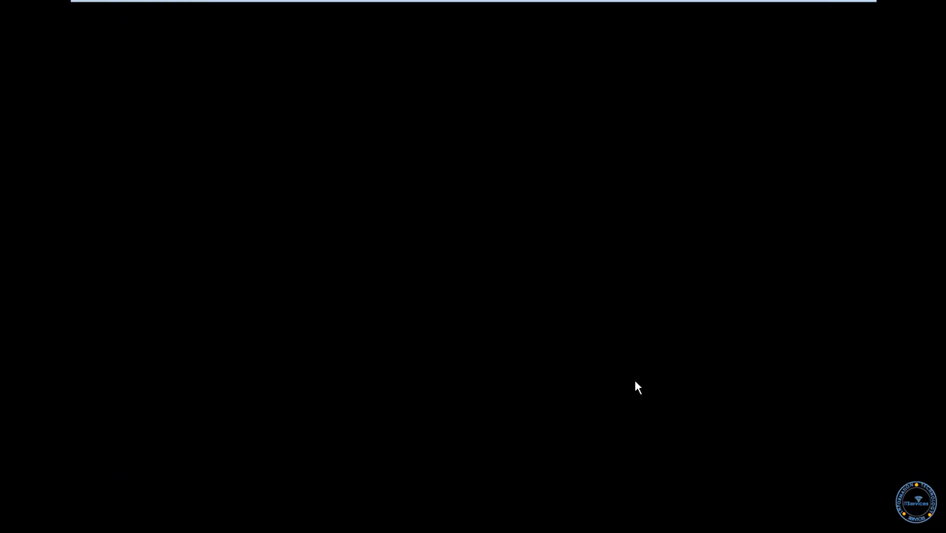
Step: Disconnect the CD/DVD (SATA) drive from the ITS virtual machine while it restarts
mouse_move(376, 6)
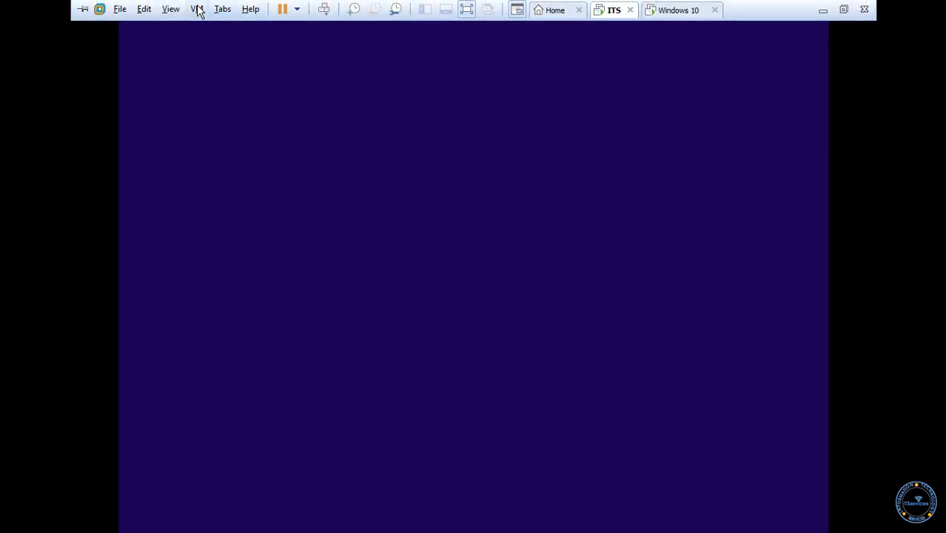
click(198, 10)
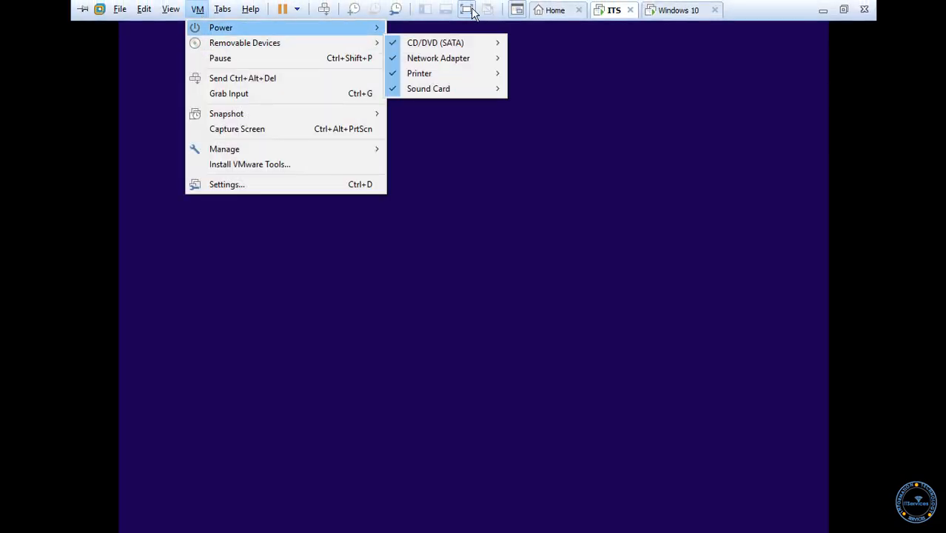
mouse_move(341, 28)
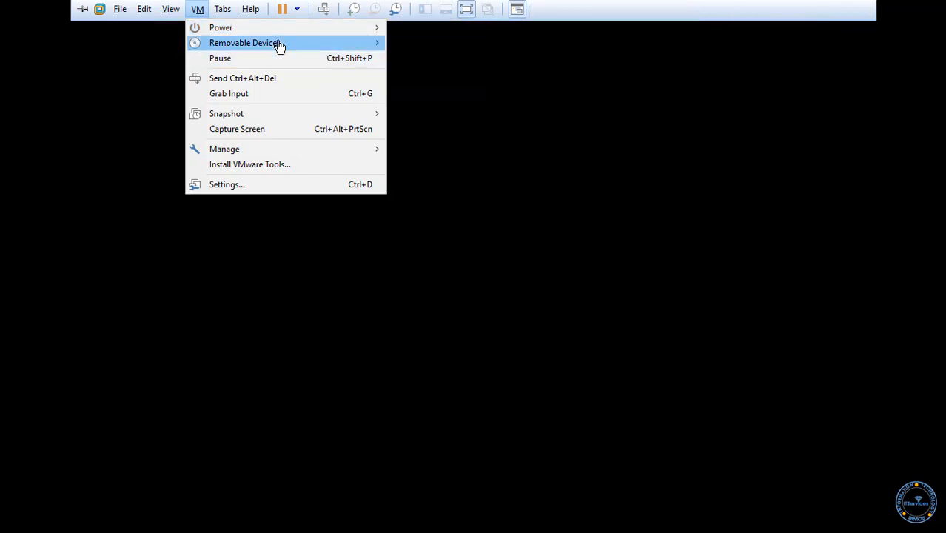
mouse_move(280, 46)
mouse_move(420, 42)
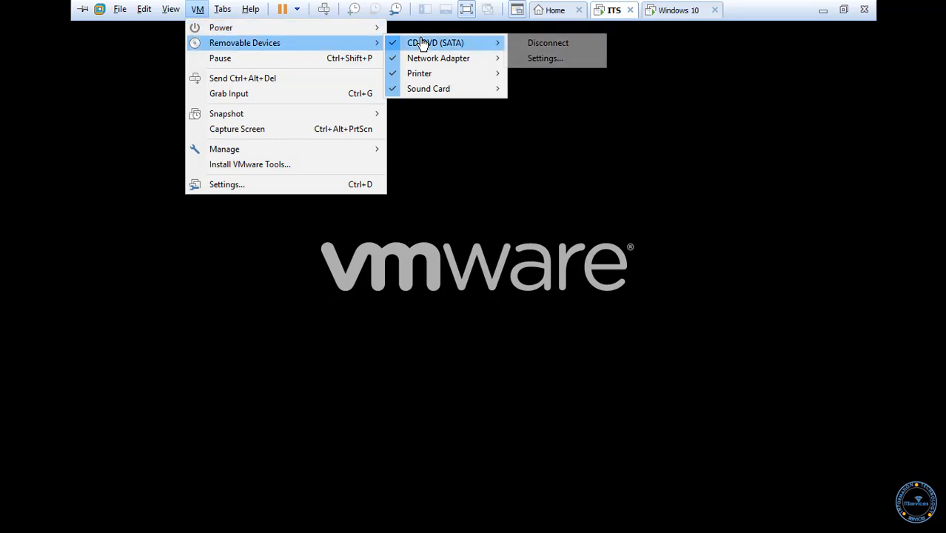
click(543, 48)
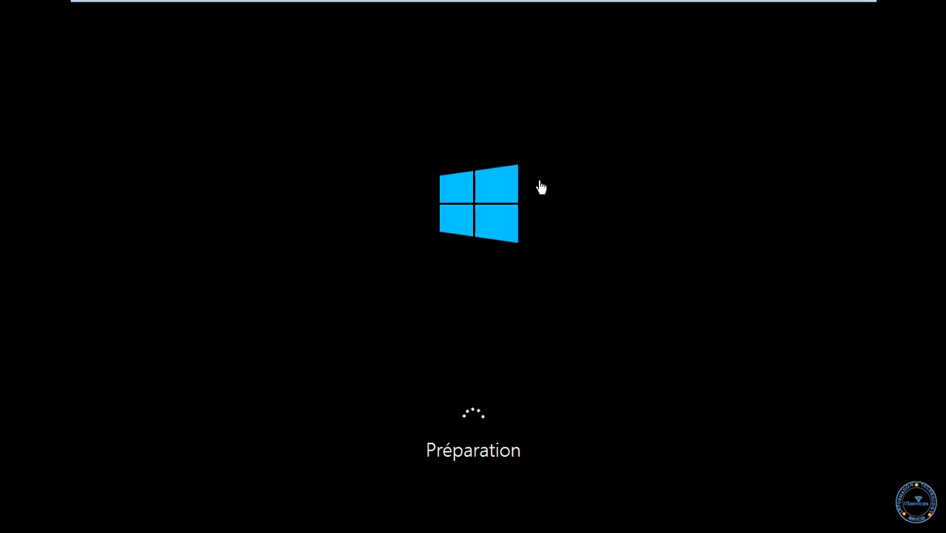
key(super)
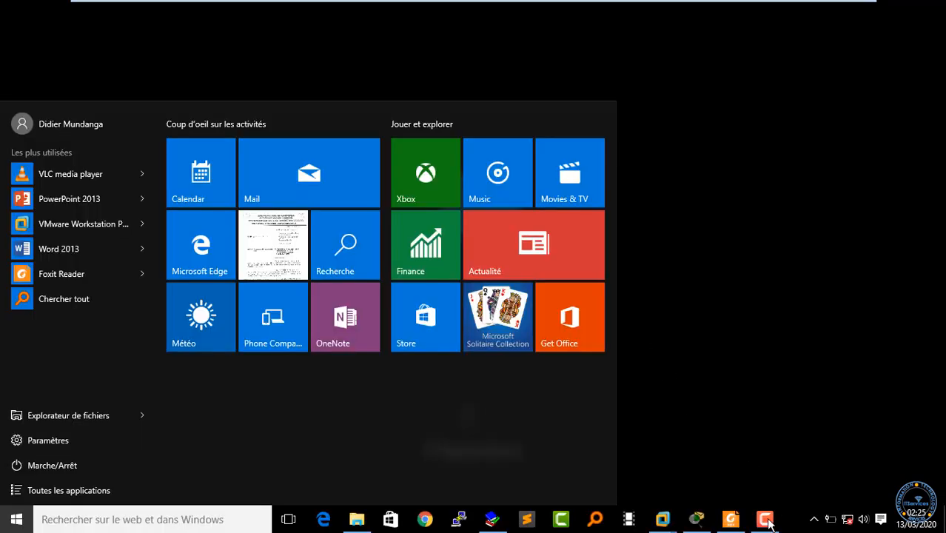